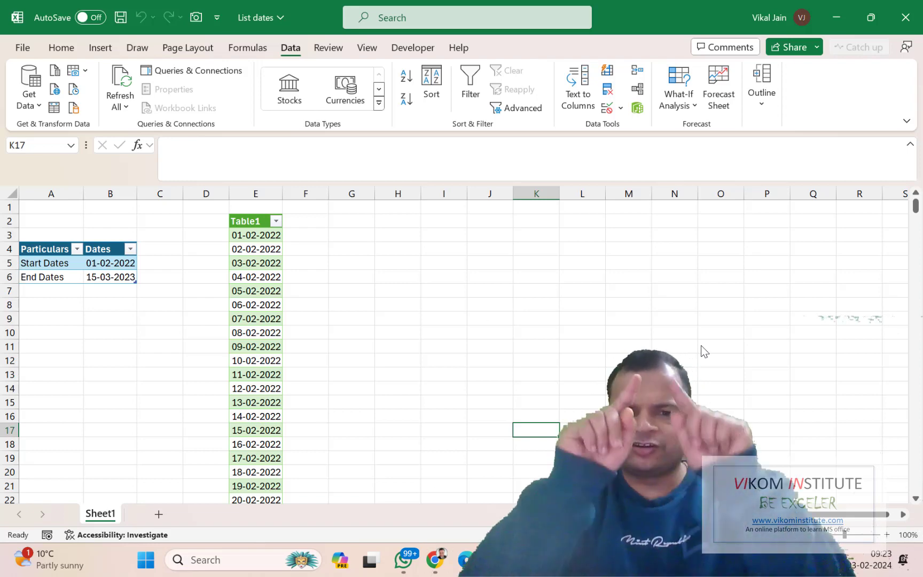
# Review the Table1 dates and end date, then change the start date to 01-02-2023
pyautogui.moveTo(242, 235); pyautogui.dragTo(256, 360)
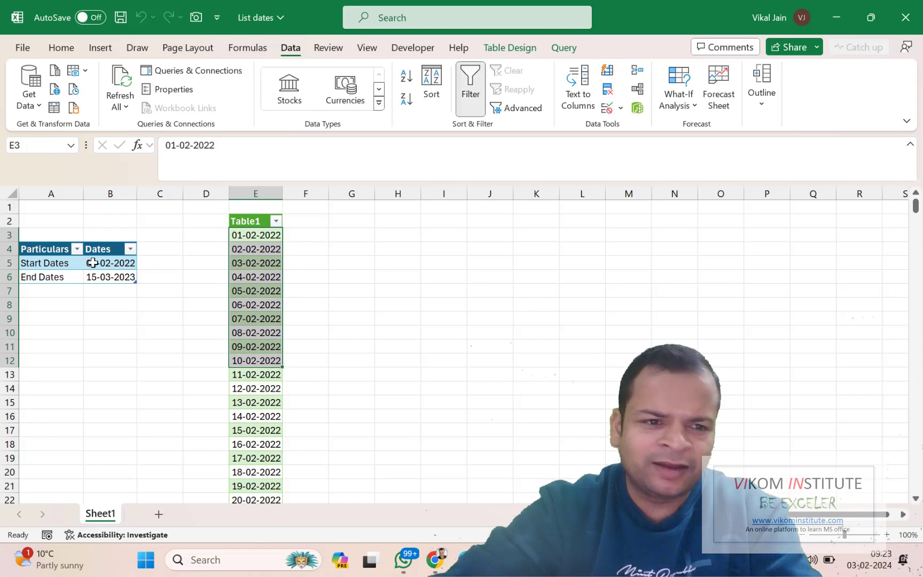
pyautogui.click(107, 278)
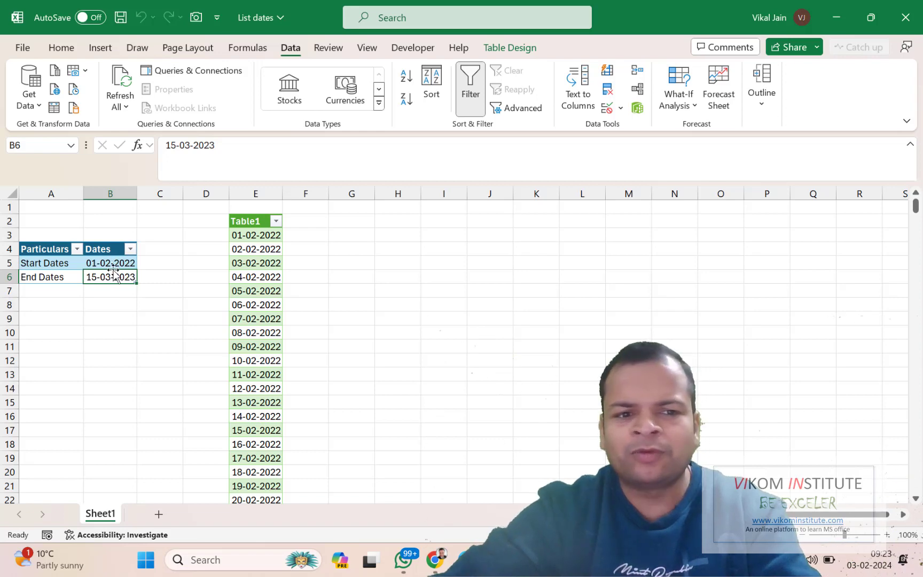
pyautogui.click(250, 249)
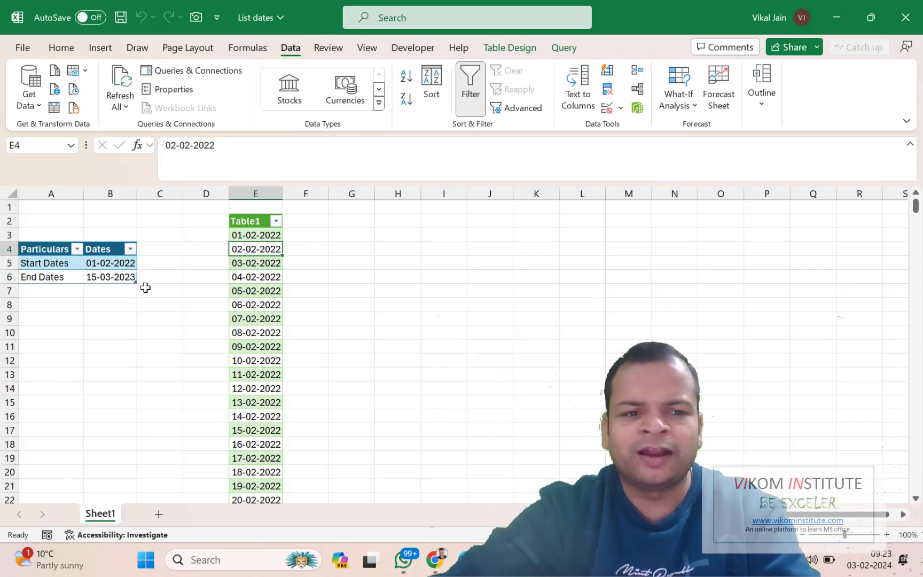
pyautogui.click(120, 263)
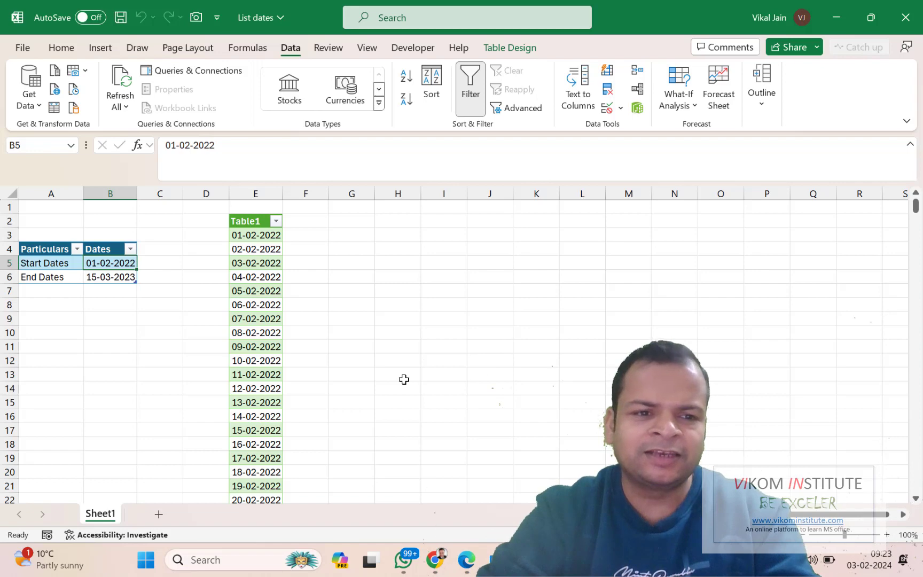
pyautogui.press('F2')
pyautogui.press('BackSpace')
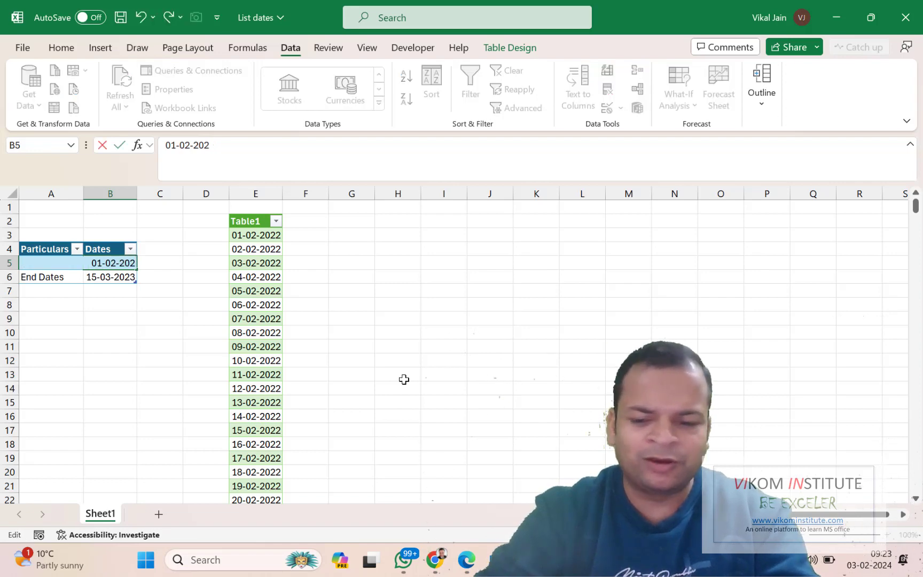
pyautogui.write('3')
pyautogui.press('Return')
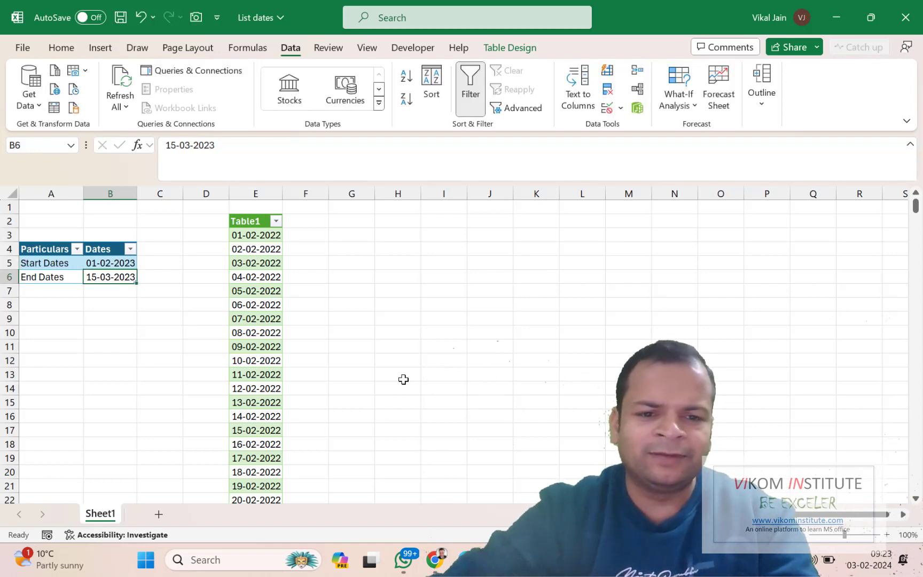
# Refresh Table1 and check that its dates now run from 01-02-2023 to 15-03-2023
pyautogui.rightClick(242, 307)
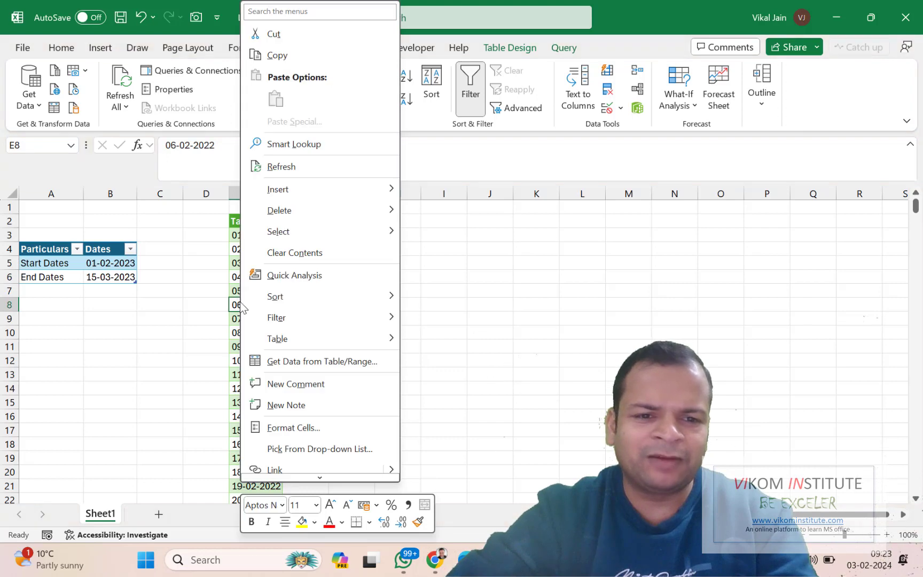
pyautogui.click(279, 169)
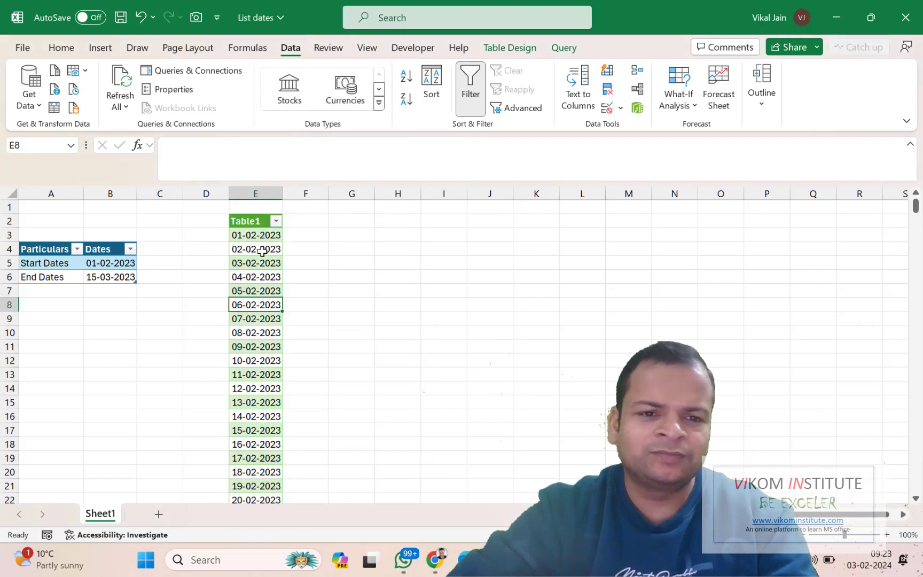
pyautogui.scroll(-12, 256, 420)
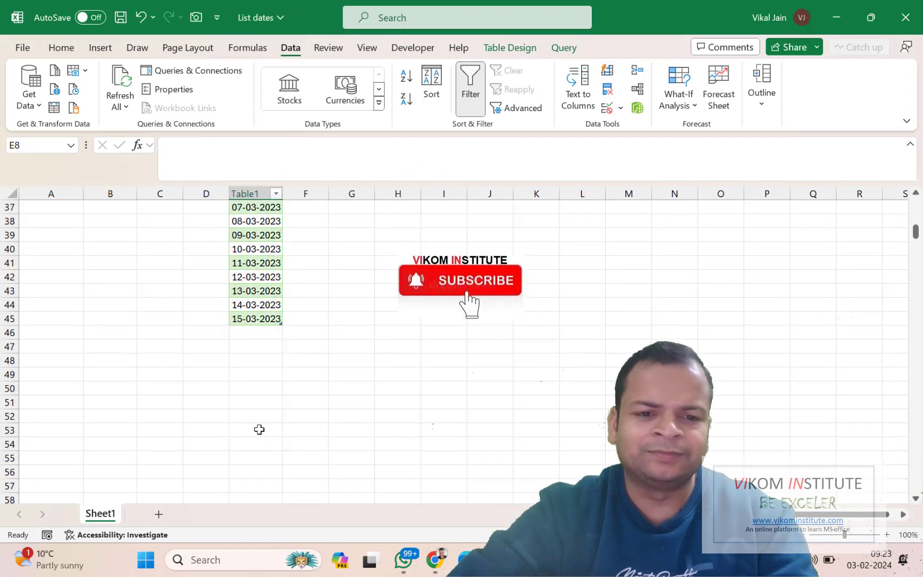
pyautogui.scroll(5, 261, 428)
pyautogui.scroll(7, 260, 428)
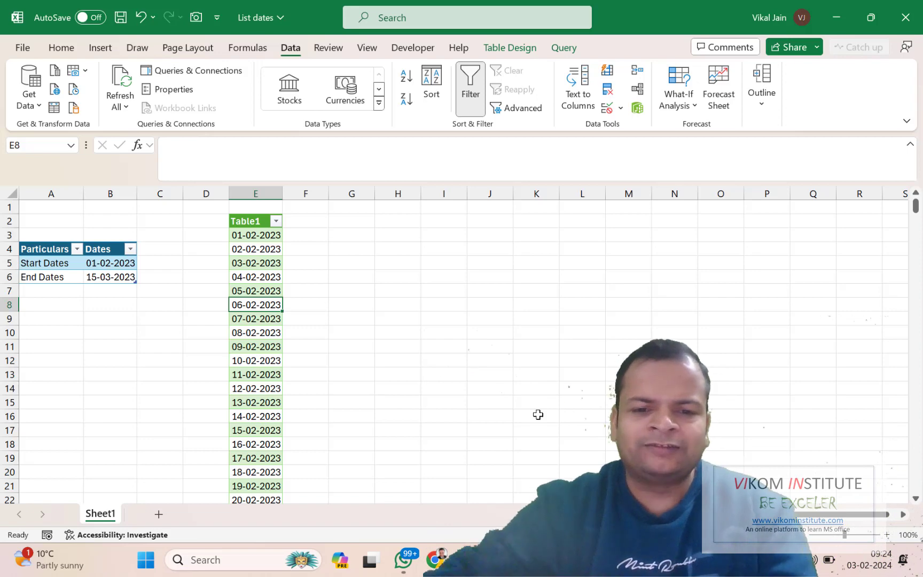
# Ask ChatGPT how to generate a Power Query date series, get a List.Dates guide, and return to Excel
pyautogui.click(436, 561)
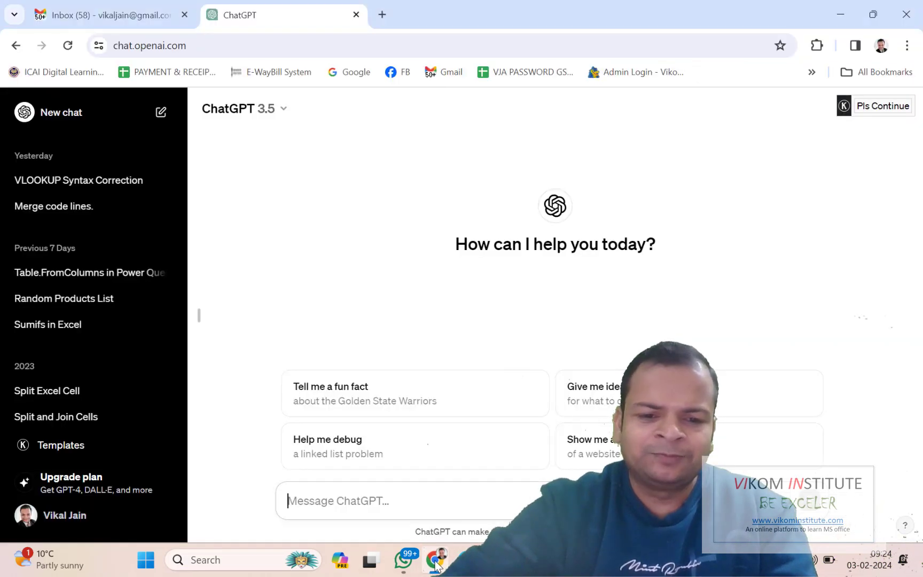
pyautogui.write('H')
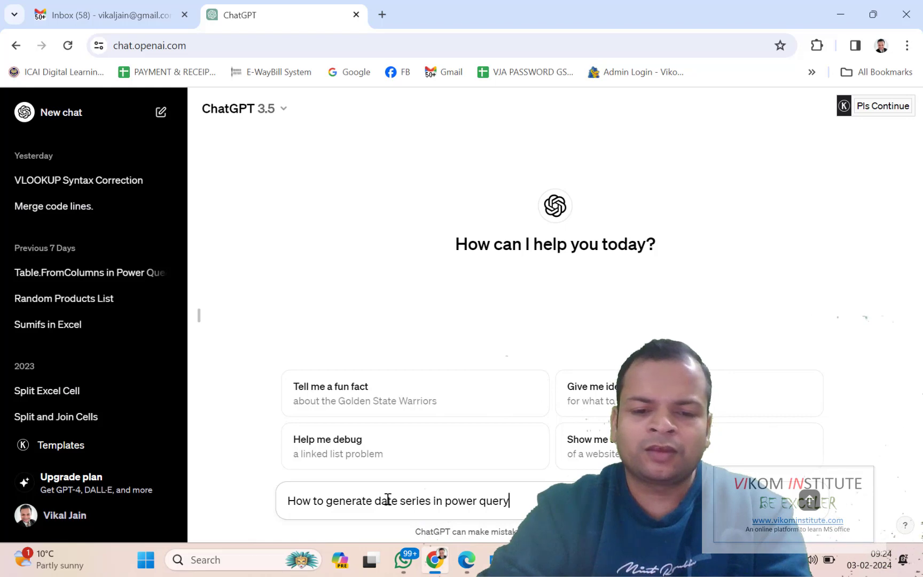
pyautogui.press('Return')
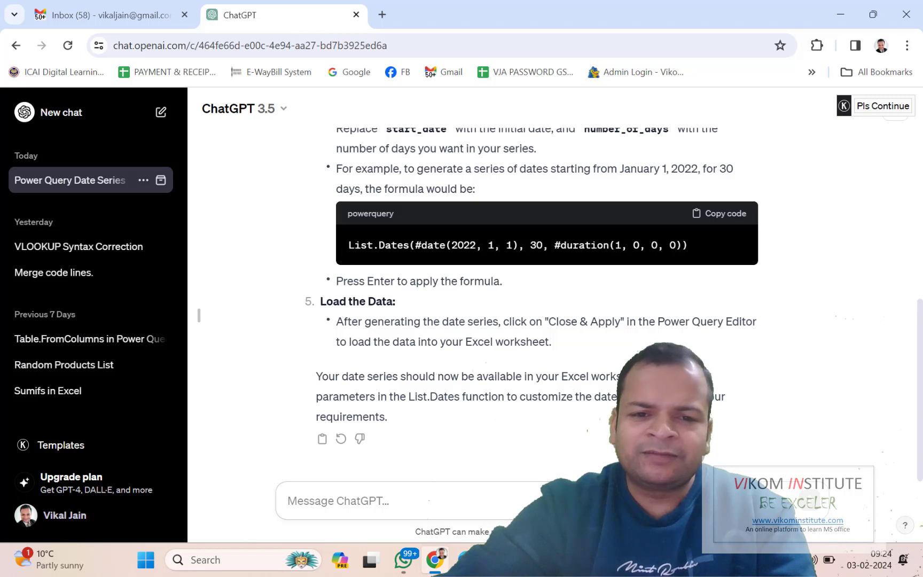
pyautogui.hotkey('alt', 'Tab')
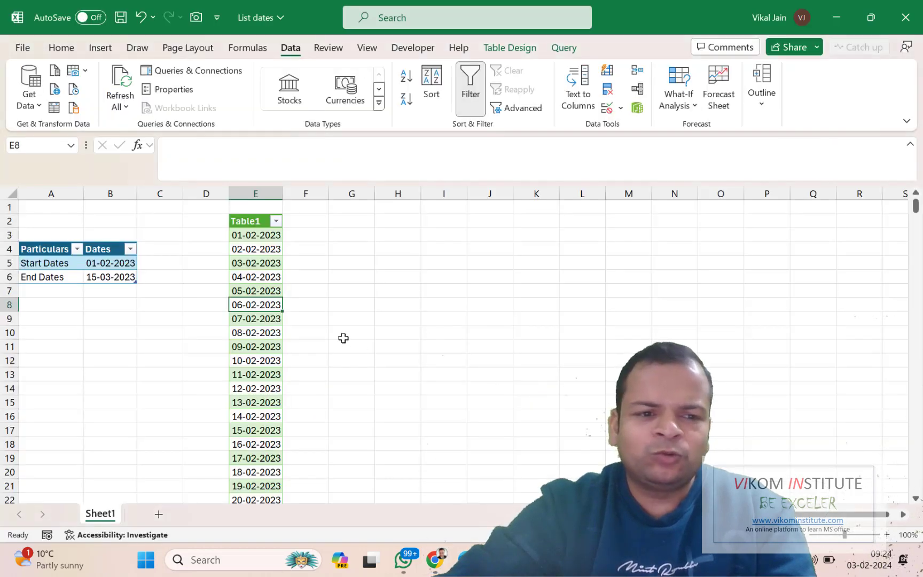
# Load the A4:B6 start/end dates table into Power Query with From Table/Range
pyautogui.moveTo(55, 249); pyautogui.dragTo(111, 277)
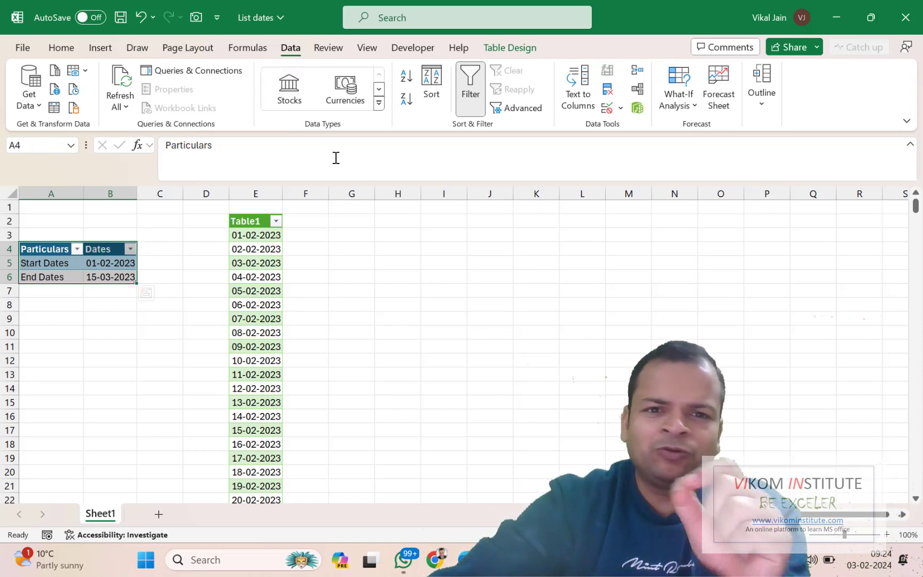
pyautogui.moveTo(3, 64)
pyautogui.mouseDown()
pyautogui.moveTo(53, 147)
pyautogui.moveTo(99, 73)
pyautogui.moveTo(2, 63)
pyautogui.mouseUp()
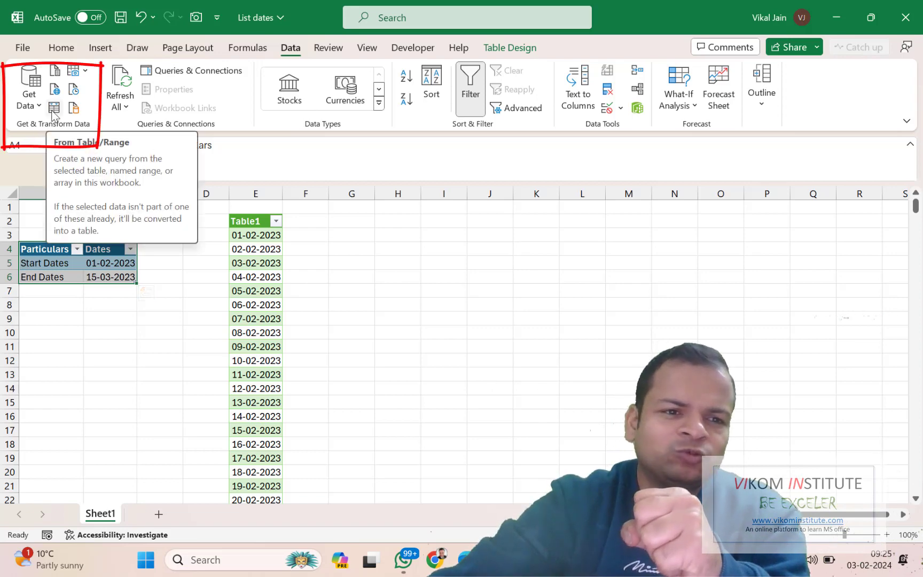
pyautogui.click(53, 111)
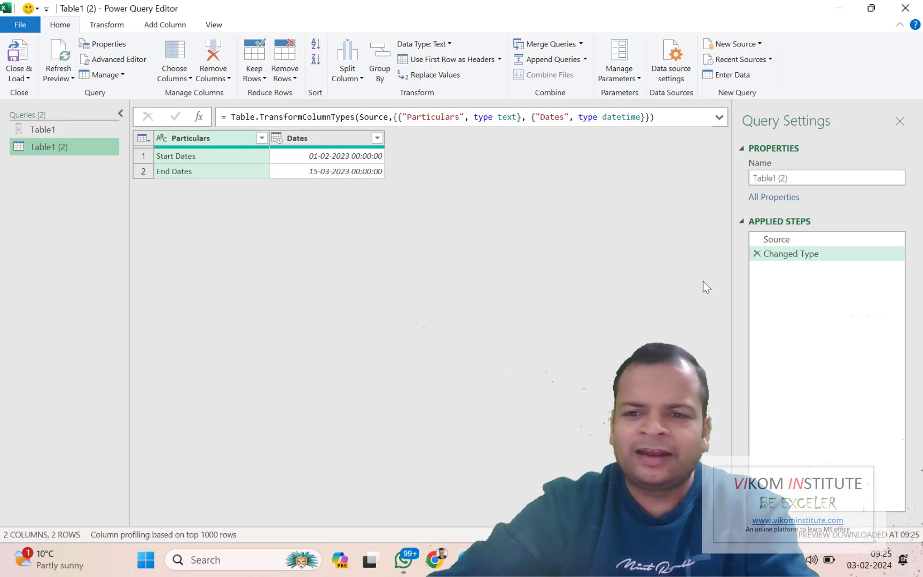
# Delete the Changed Type step and inspect the Start Dates and End Dates rows
pyautogui.click(756, 254)
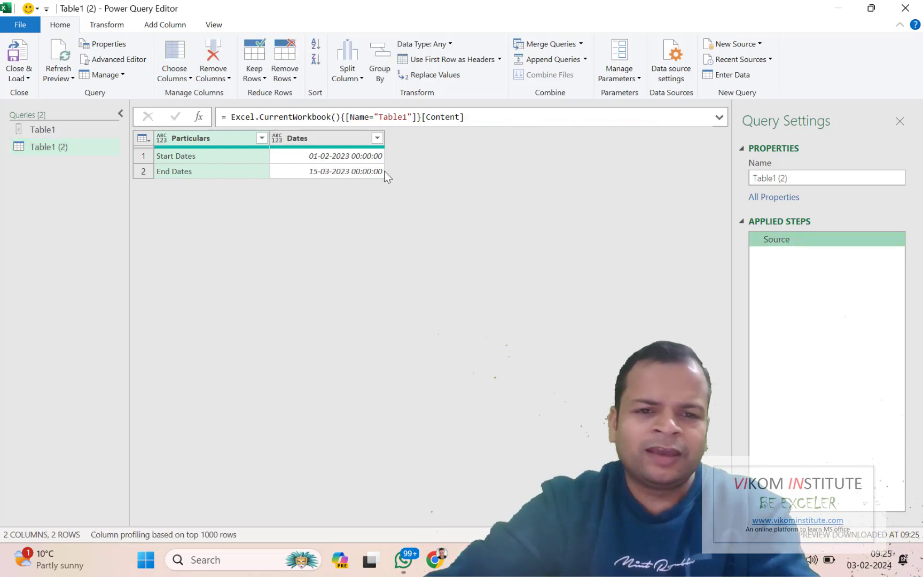
pyautogui.click(243, 157)
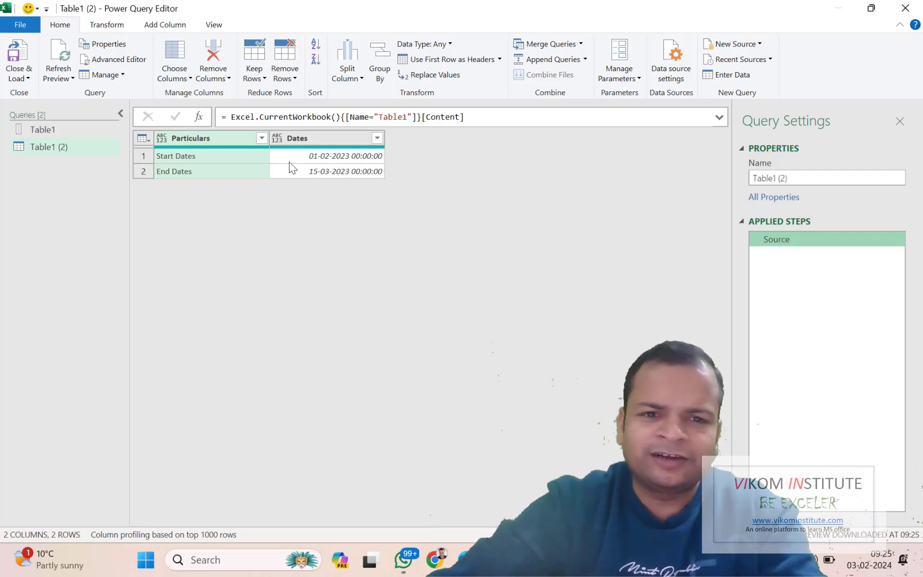
pyautogui.click(323, 159)
pyautogui.click(192, 171)
pyautogui.click(310, 172)
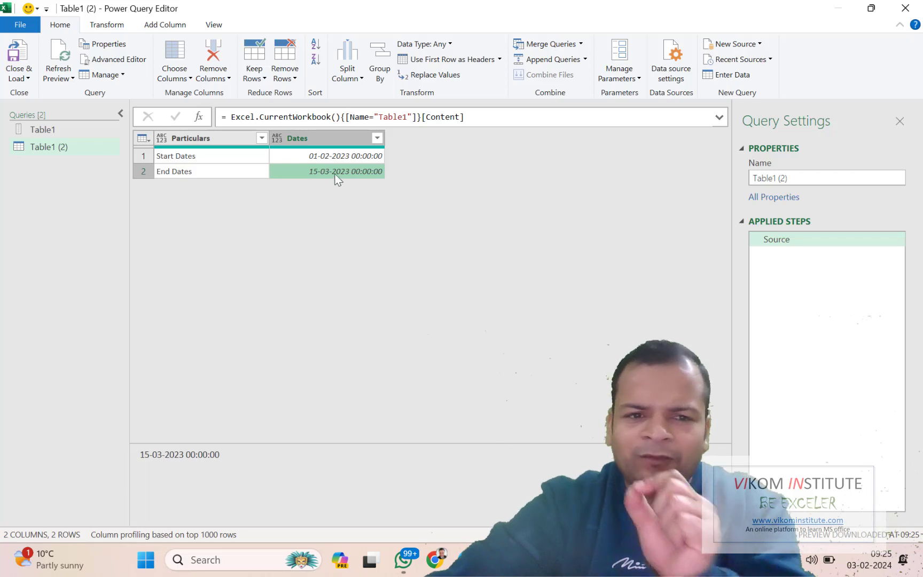
# Drill down to the single start date value 01-02-2023
pyautogui.click(333, 158)
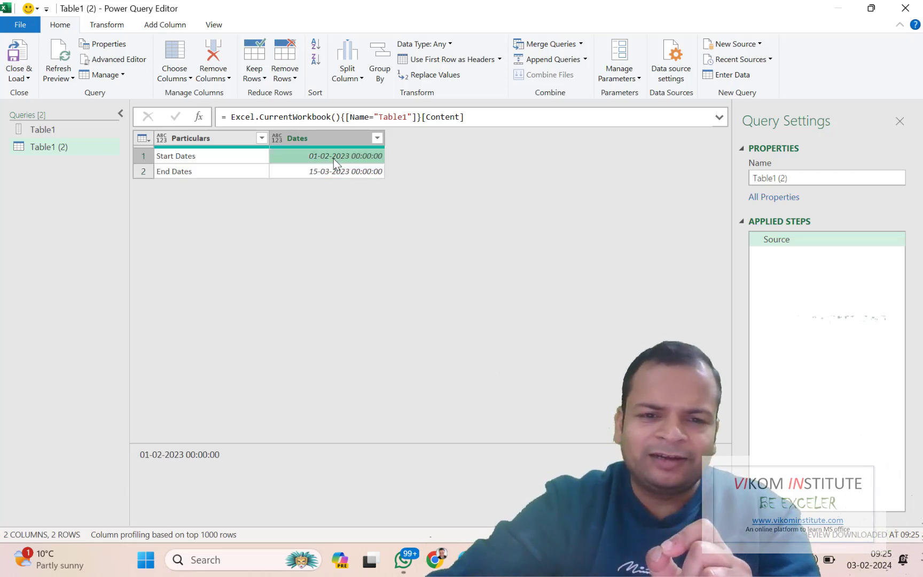
pyautogui.rightClick(333, 158)
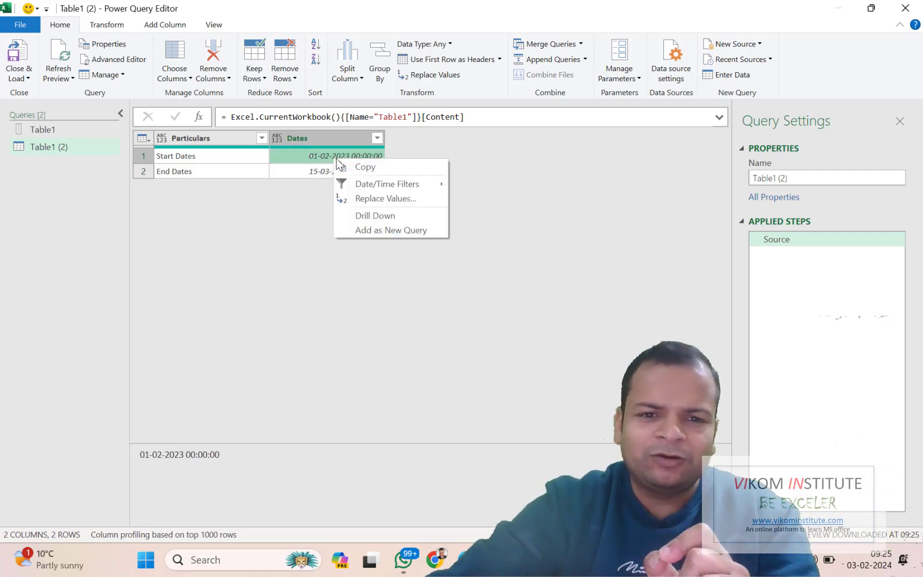
pyautogui.click(369, 216)
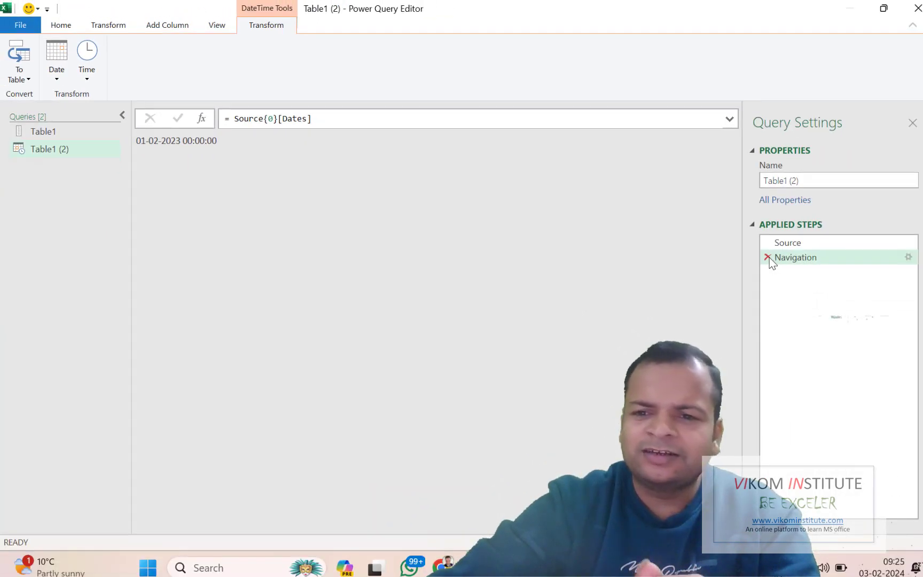
# Try a drill-down to end date 15-03-2023, then delete the Navigation step to restore the full table
pyautogui.click(768, 257)
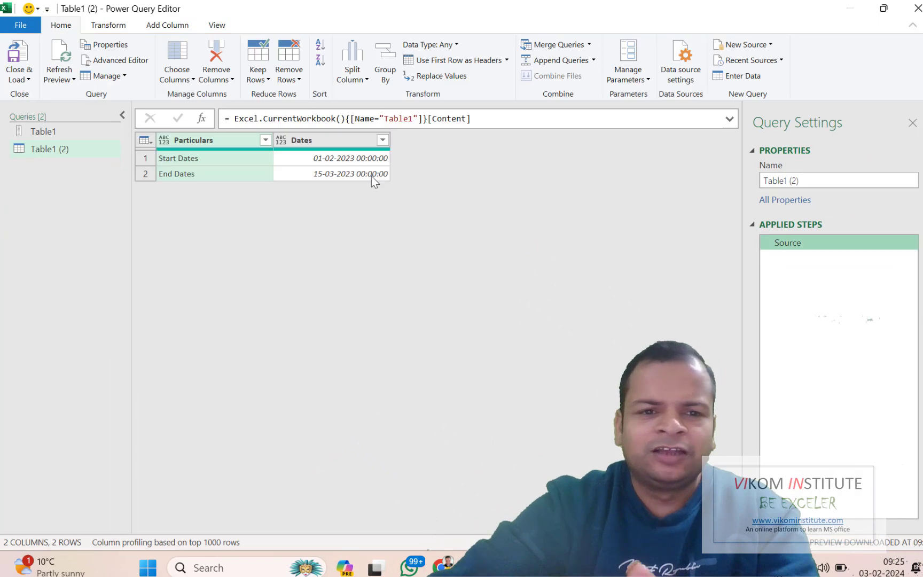
pyautogui.click(349, 176)
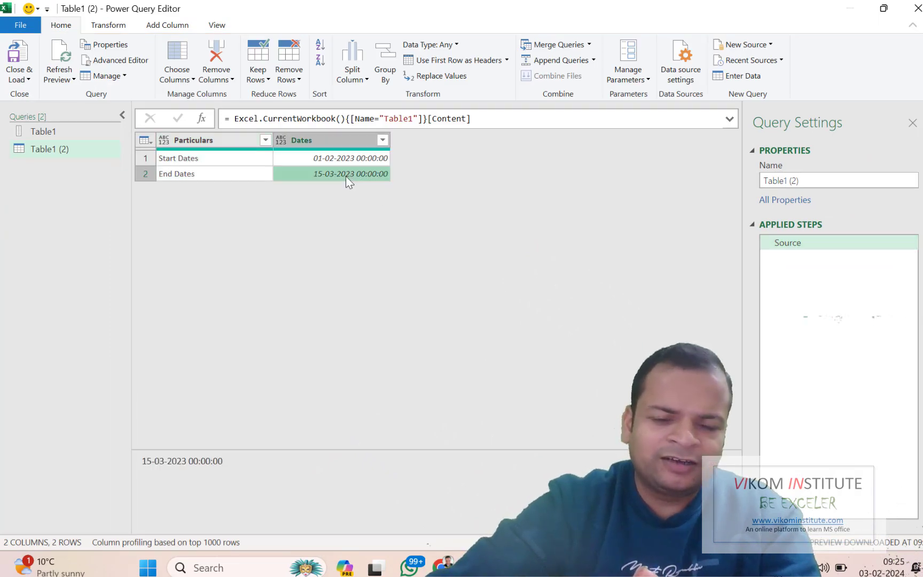
pyautogui.rightClick(347, 177)
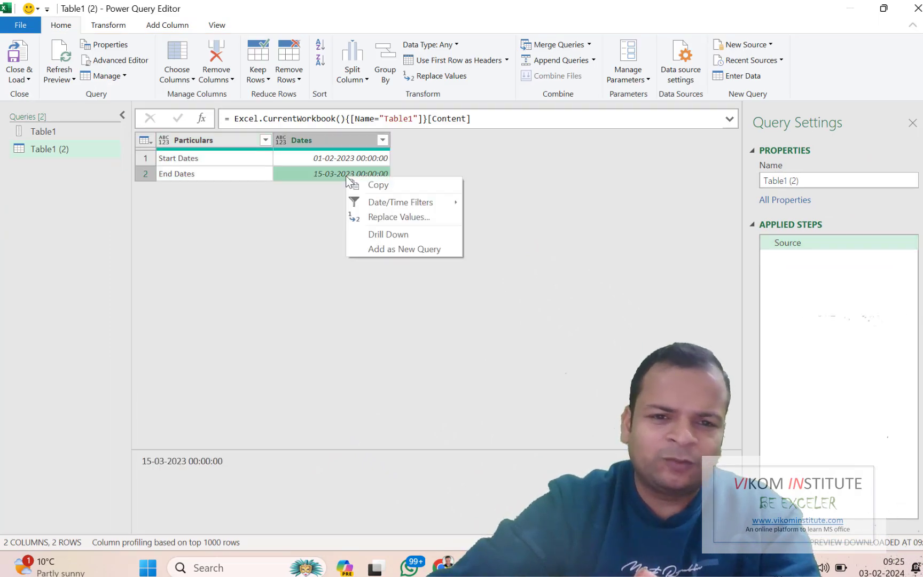
pyautogui.click(384, 234)
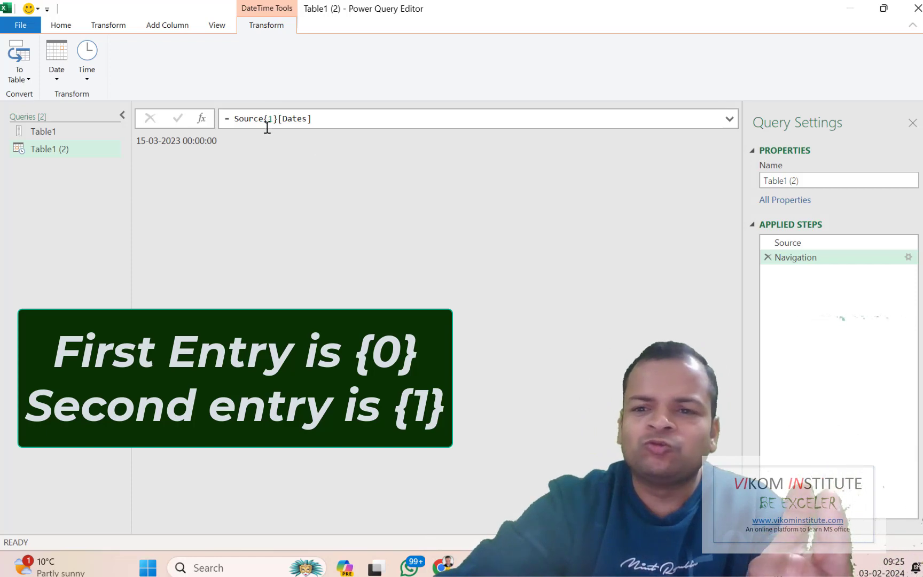
pyautogui.moveTo(326, 119); pyautogui.dragTo(234, 118)
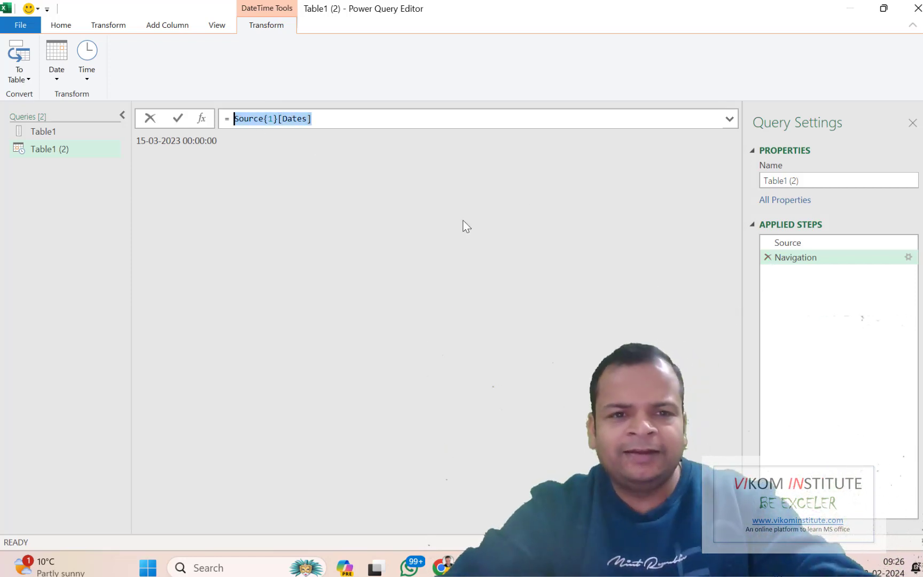
pyautogui.click(768, 258)
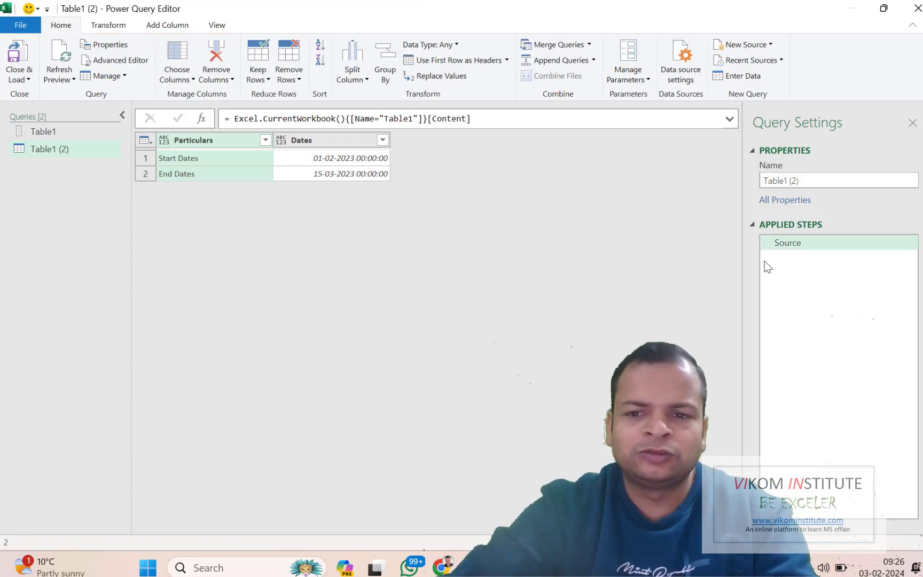
# Open the Advanced Editor to view the Table1 (2) Source step's M code
pyautogui.click(131, 67)
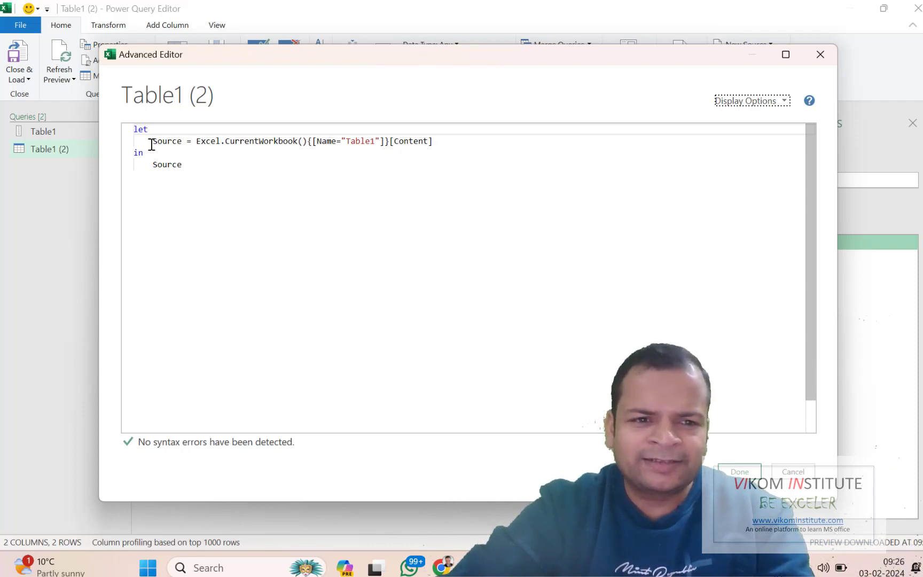
# Add a new line after [Content] and type a quoted #"Start date" step name
pyautogui.click(435, 141)
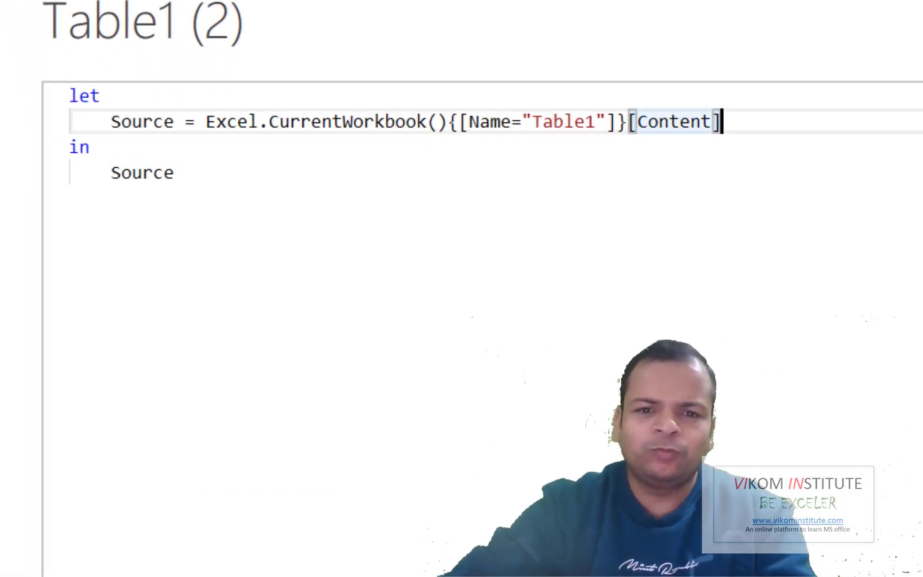
pyautogui.write(',')
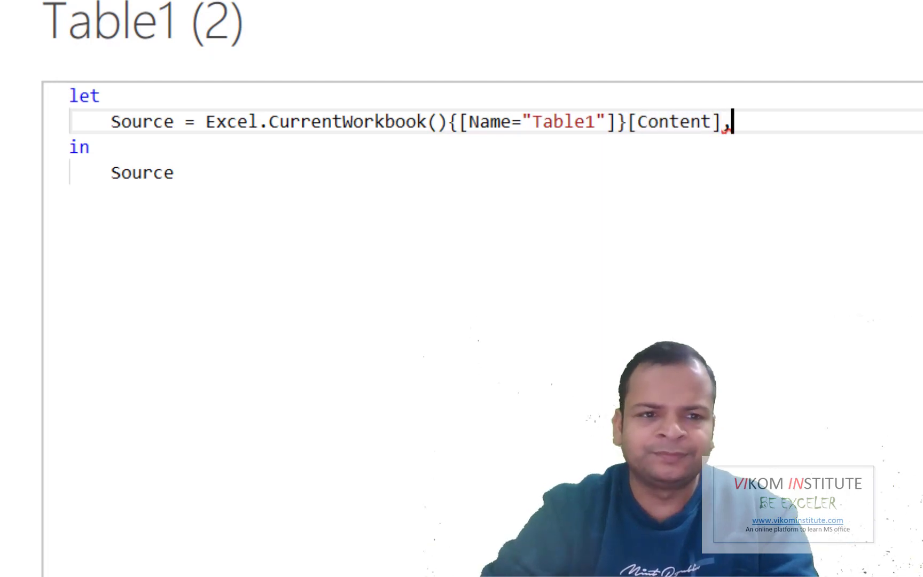
pyautogui.press('Return')
pyautogui.write('Startdate')
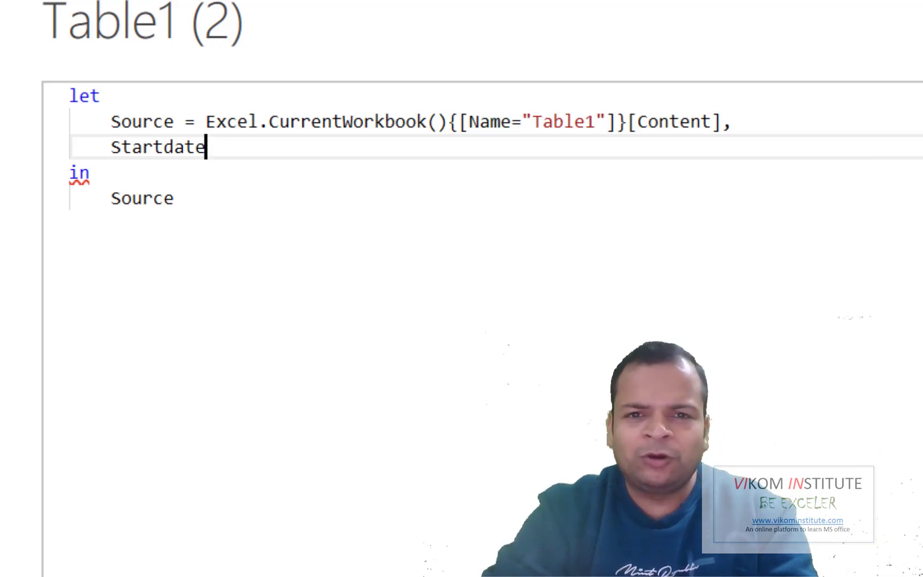
pyautogui.press('Left')
pyautogui.press('Left')
pyautogui.press('Left')
pyautogui.press('Left')
pyautogui.press('Left')
pyautogui.press('Left')
pyautogui.press('Left')
pyautogui.press('Left')
pyautogui.press('Left')
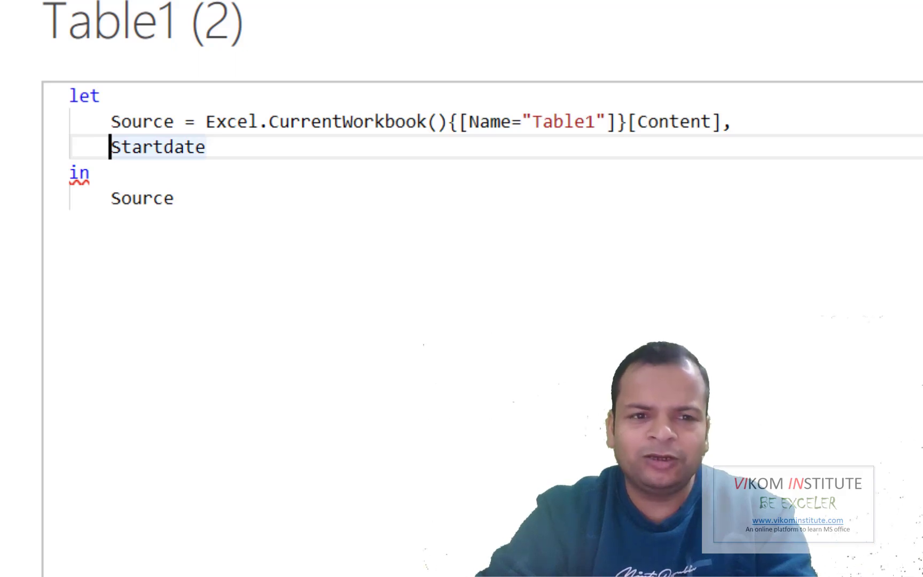
pyautogui.write('#')
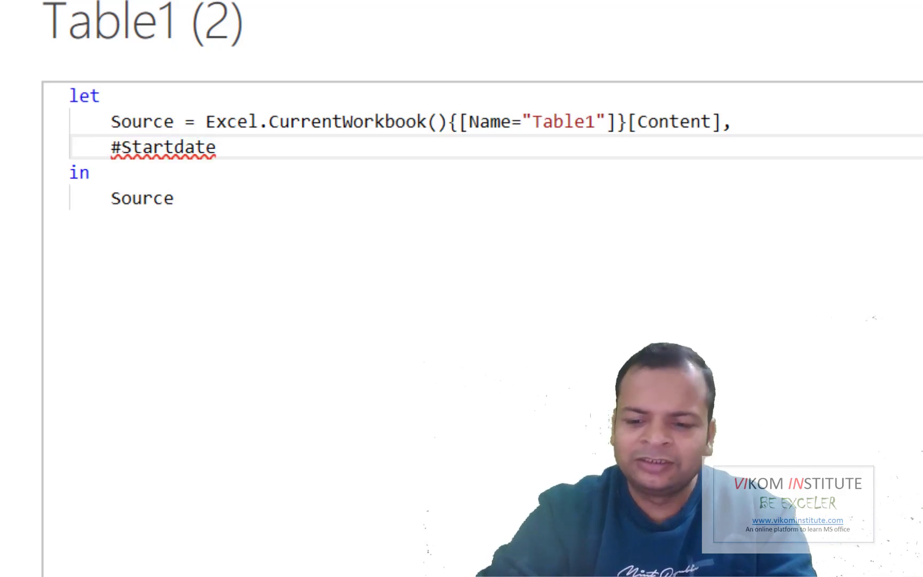
pyautogui.write('"')
pyautogui.press('Right')
pyautogui.press('Right')
pyautogui.press('Right')
pyautogui.press('Right')
pyautogui.press('Right')
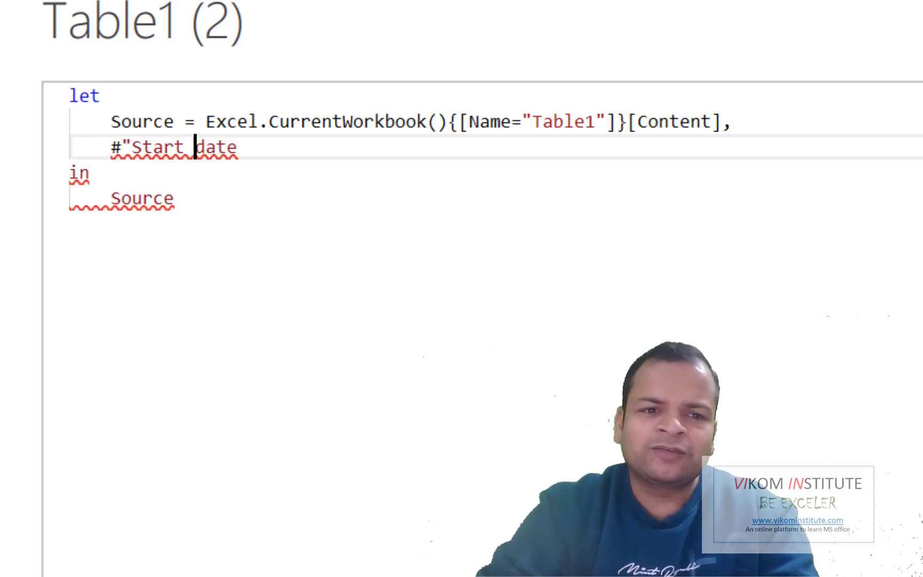
pyautogui.press('Right')
pyautogui.press('Right')
pyautogui.write('"')
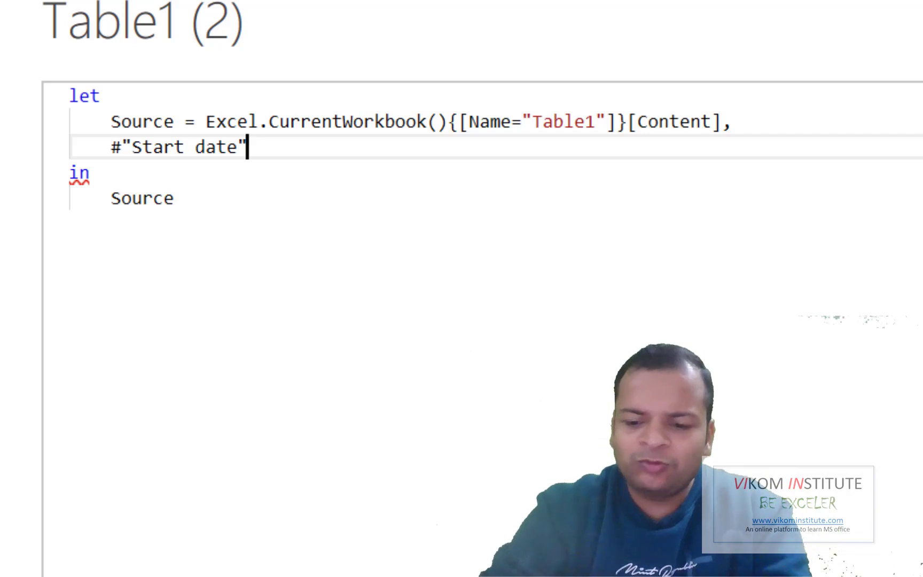
# Replace it with Startdate = Source{0}[Dates], changing the row index from 1 to 0
pyautogui.moveTo(247, 147); pyautogui.dragTo(109, 147)
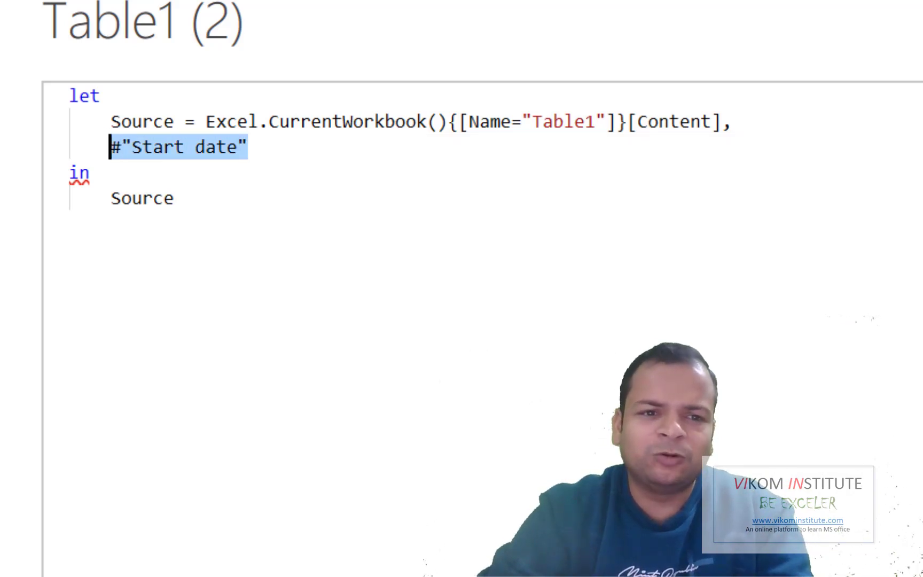
pyautogui.write('St')
pyautogui.write('date =')
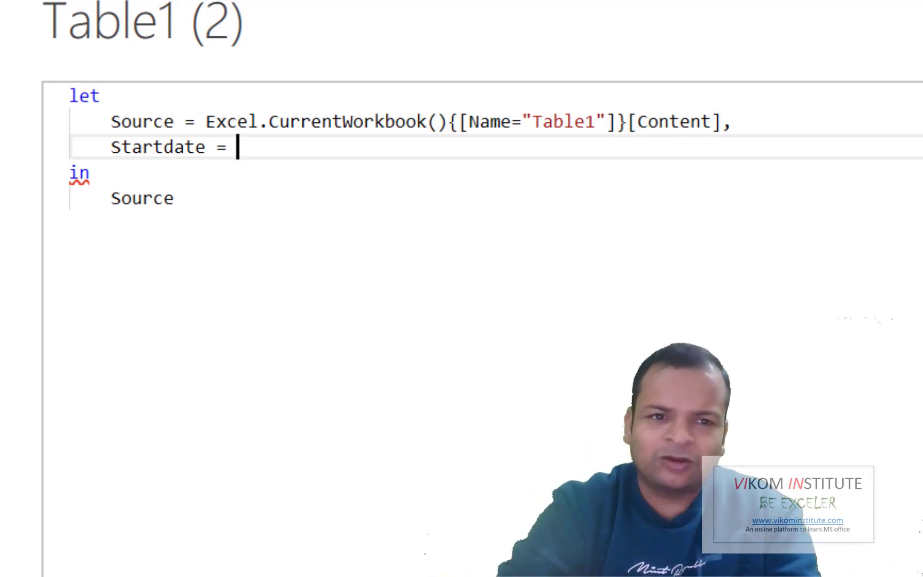
pyautogui.write(' Source{1}[Dates')
pyautogui.press('Left')
pyautogui.press('Left')
pyautogui.press('Left')
pyautogui.press('Left')
pyautogui.press('Left')
pyautogui.press('Left')
pyautogui.press('Left')
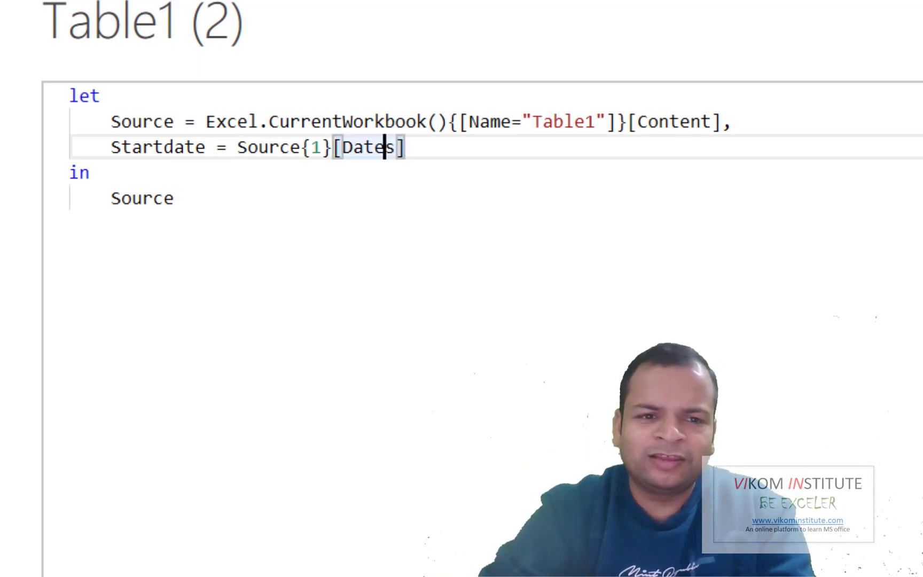
pyautogui.hotkey('shift', 'Left')
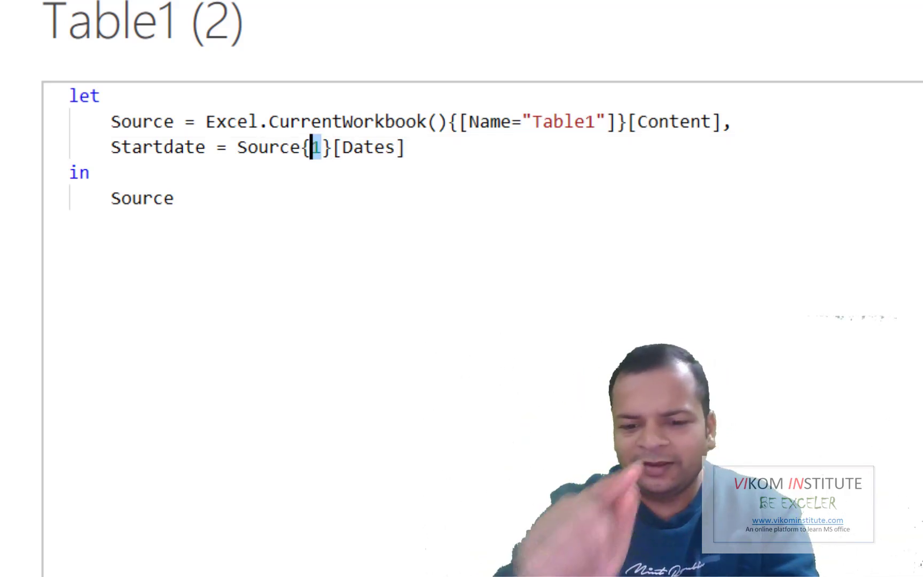
pyautogui.write('0')
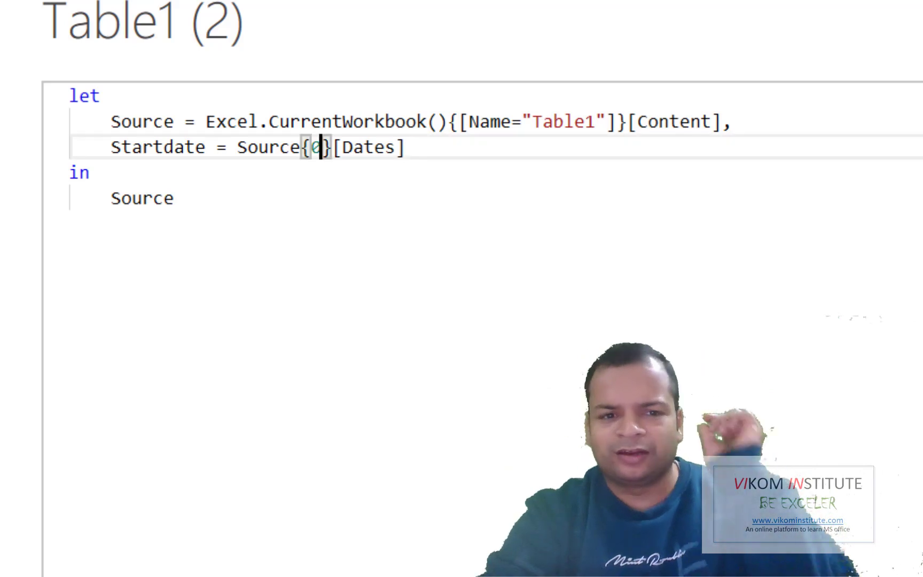
pyautogui.click(470, 149)
# Write Enddates= Source{1}[Dates], on its own line after Startdate, then start a new line
pyautogui.write(',')
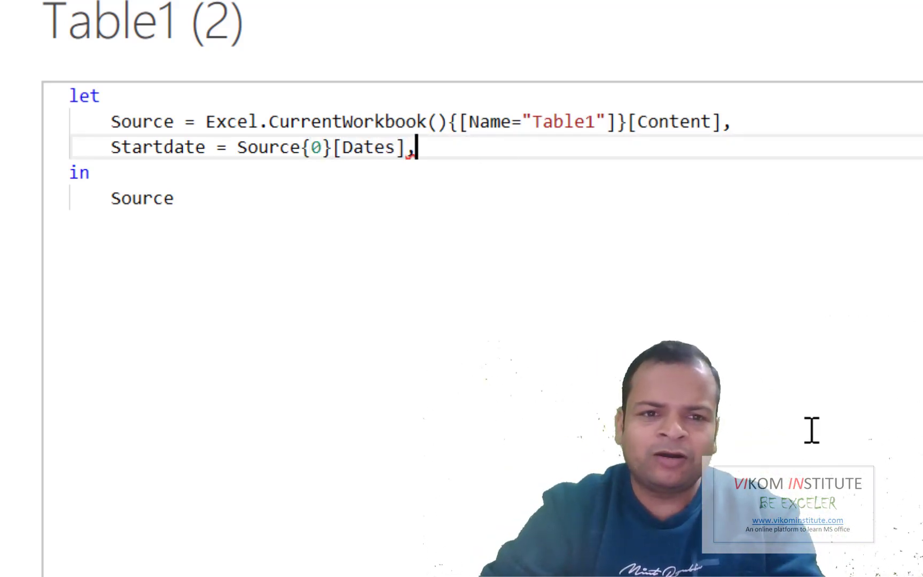
pyautogui.press('Return')
pyautogui.write('Enddates')
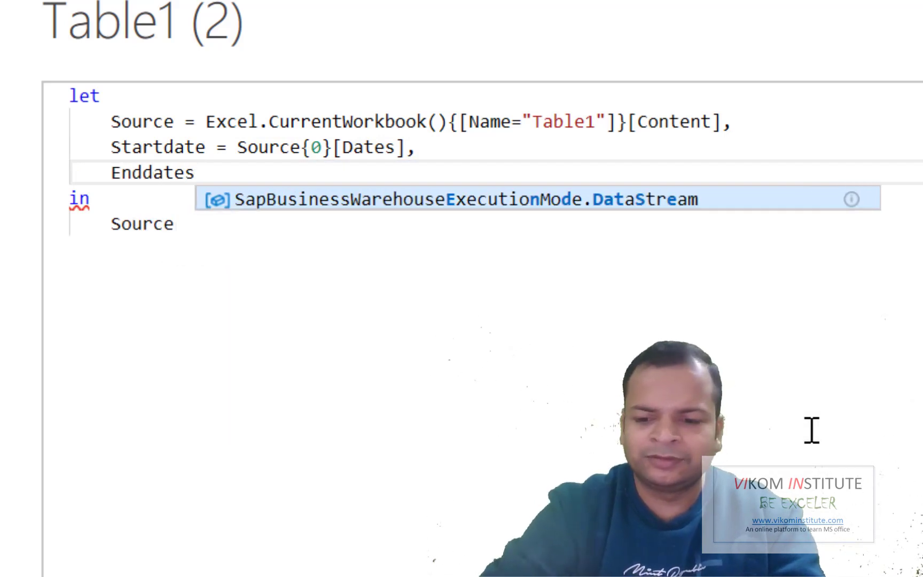
pyautogui.write('= ')
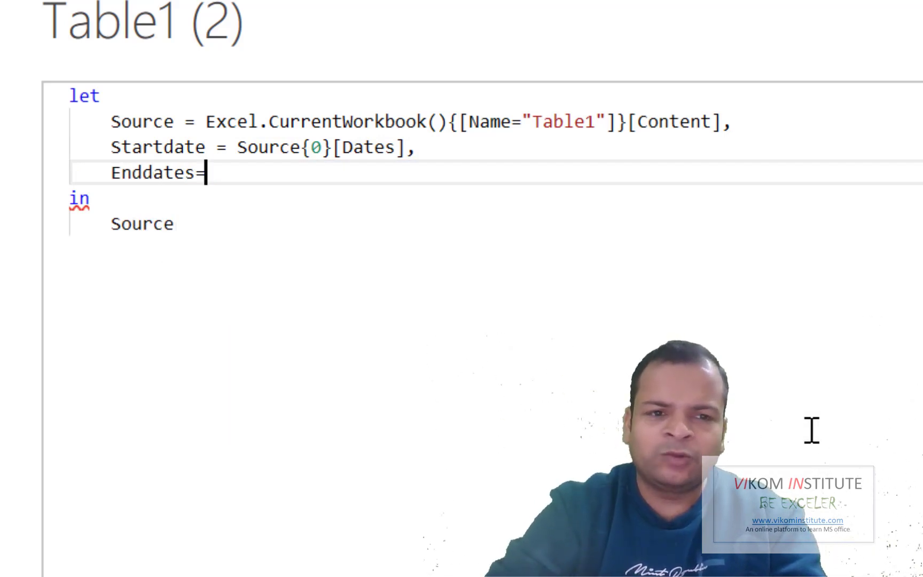
pyautogui.write('Source{1}[Dates]')
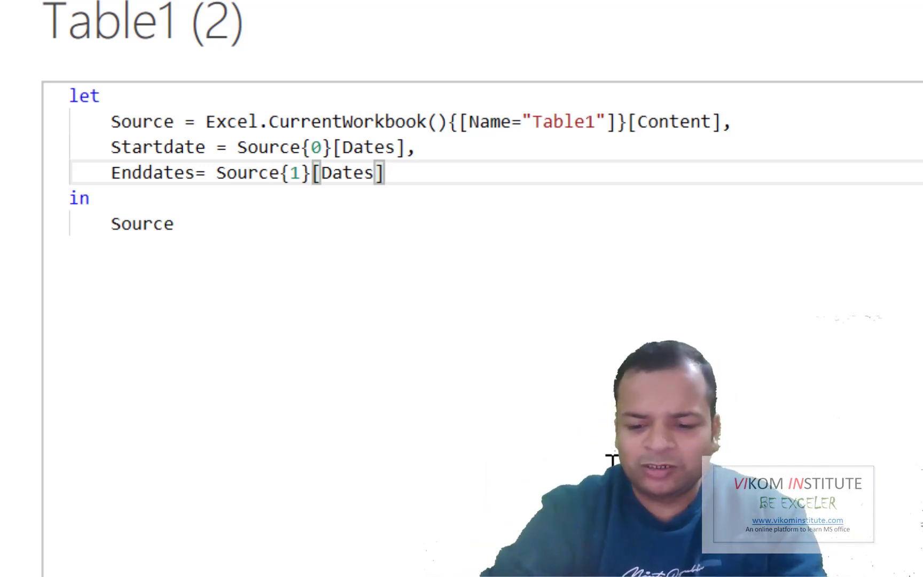
pyautogui.write(',')
pyautogui.press('Return')
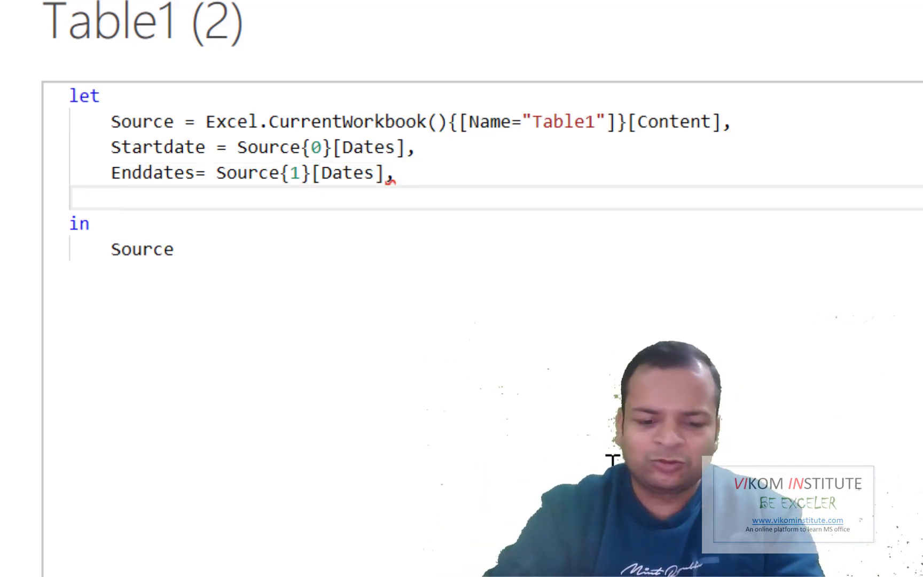
# Type Extractdatelist = List.Dates( using autocomplete, removing the auto-added closing parenthesis
pyautogui.write('Extract')
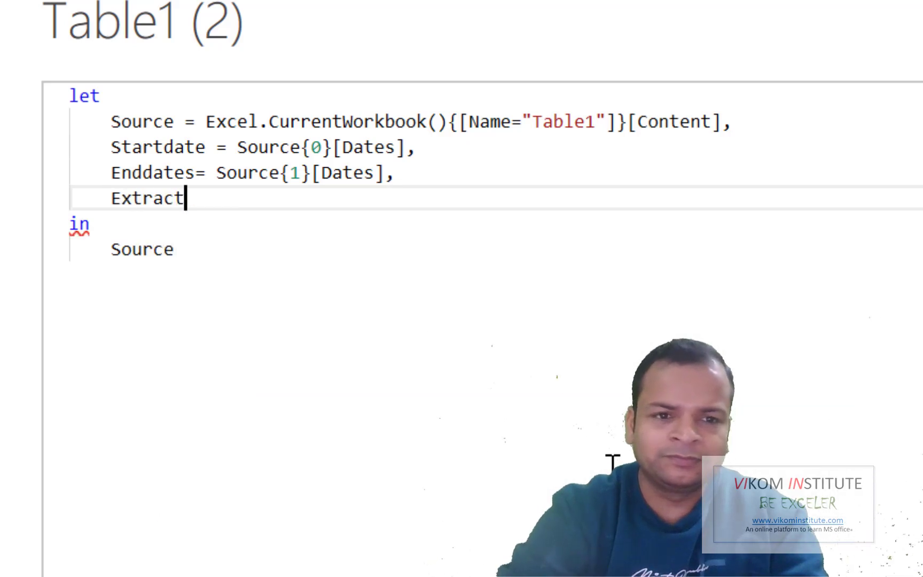
pyautogui.write('dateli')
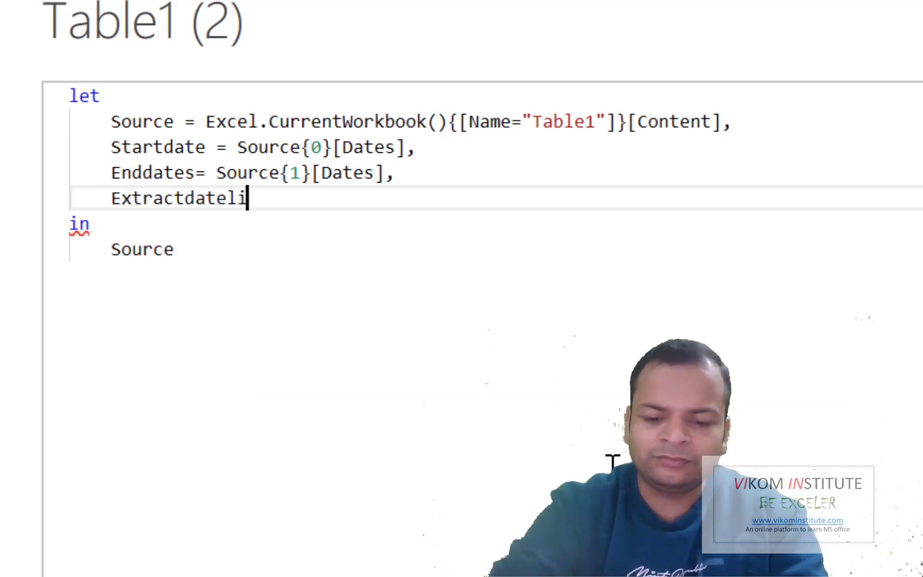
pyautogui.write('st = List.')
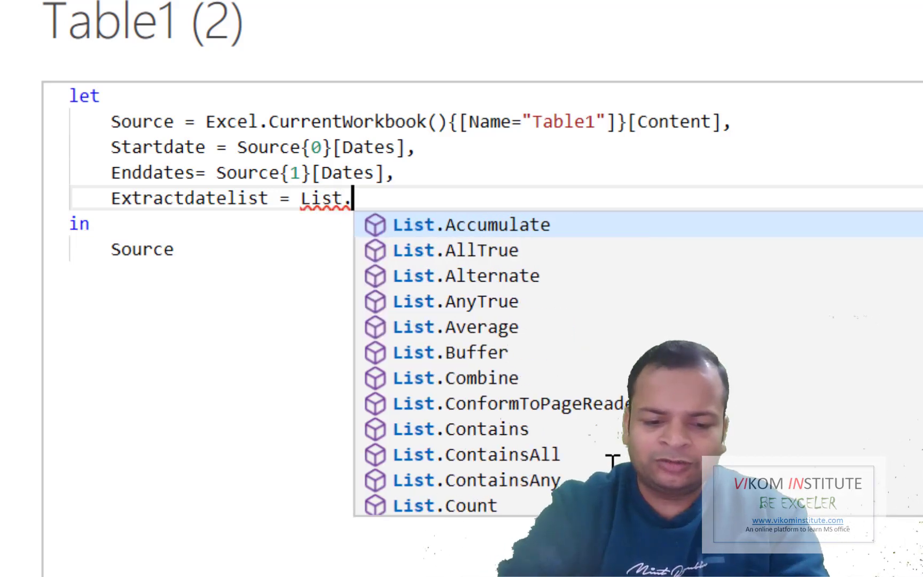
pyautogui.write('dat')
pyautogui.press('Tab')
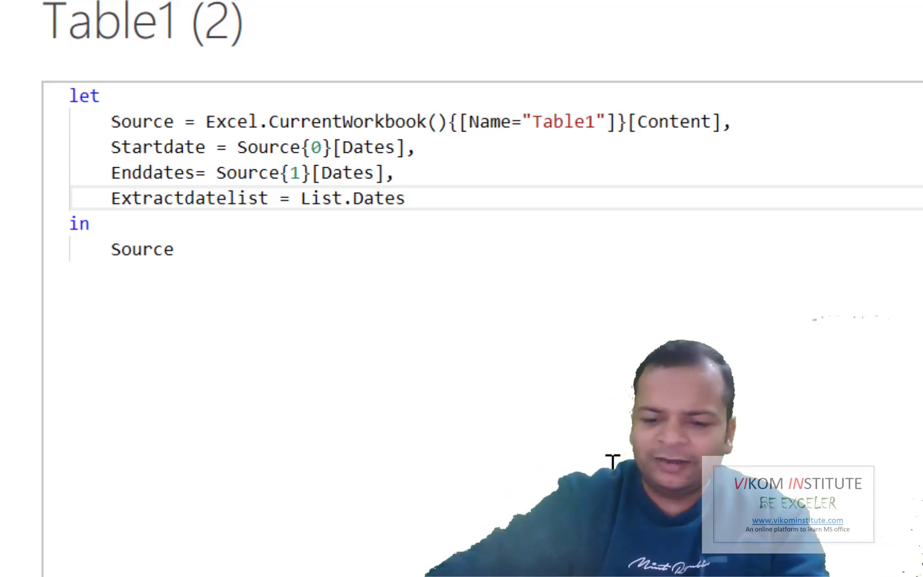
pyautogui.write('(')
pyautogui.press('Delete')
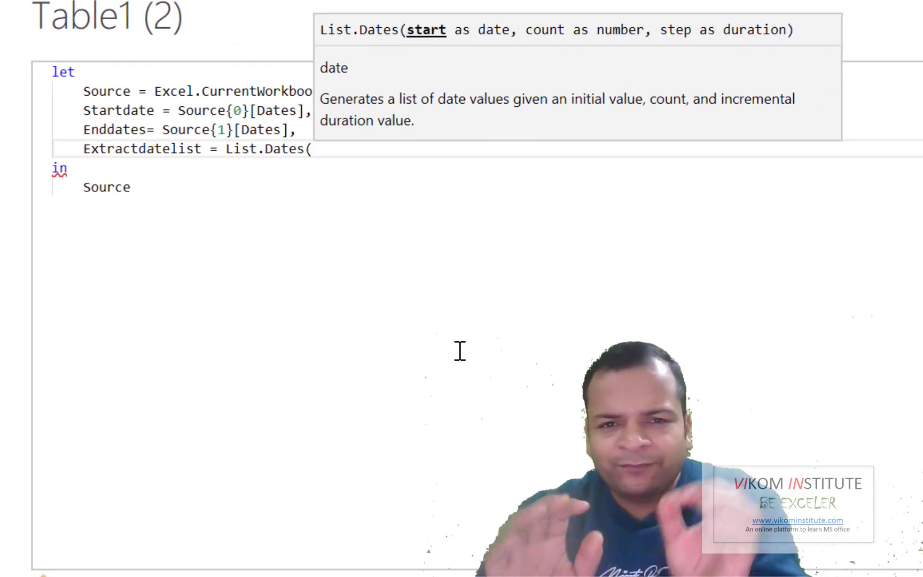